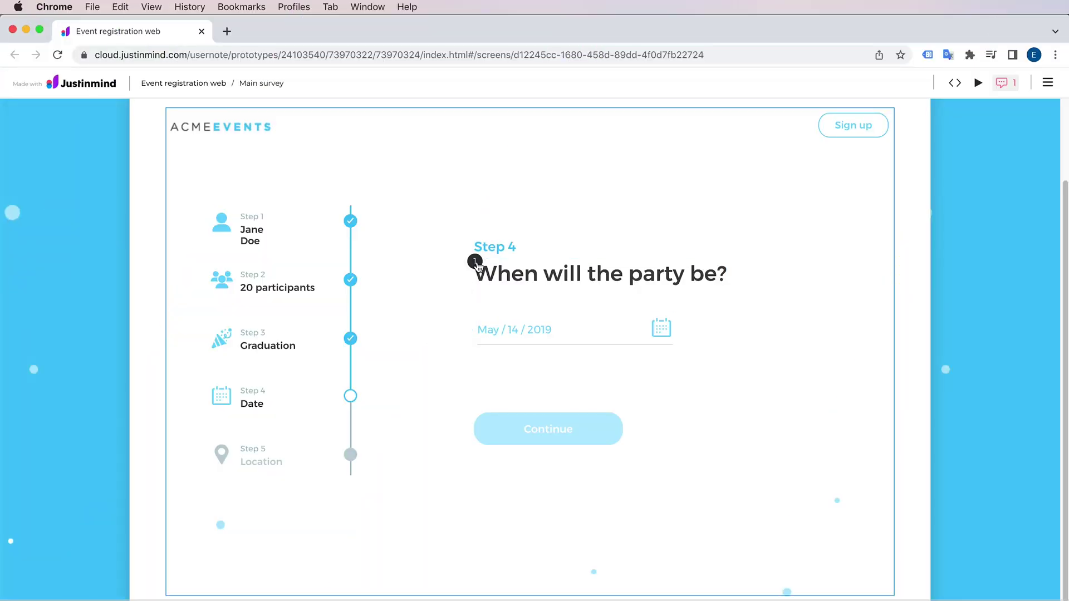
# Step: Read the reviewer's comment on the Step 4 title and begin a reply to it
pyautogui.click(474, 262)
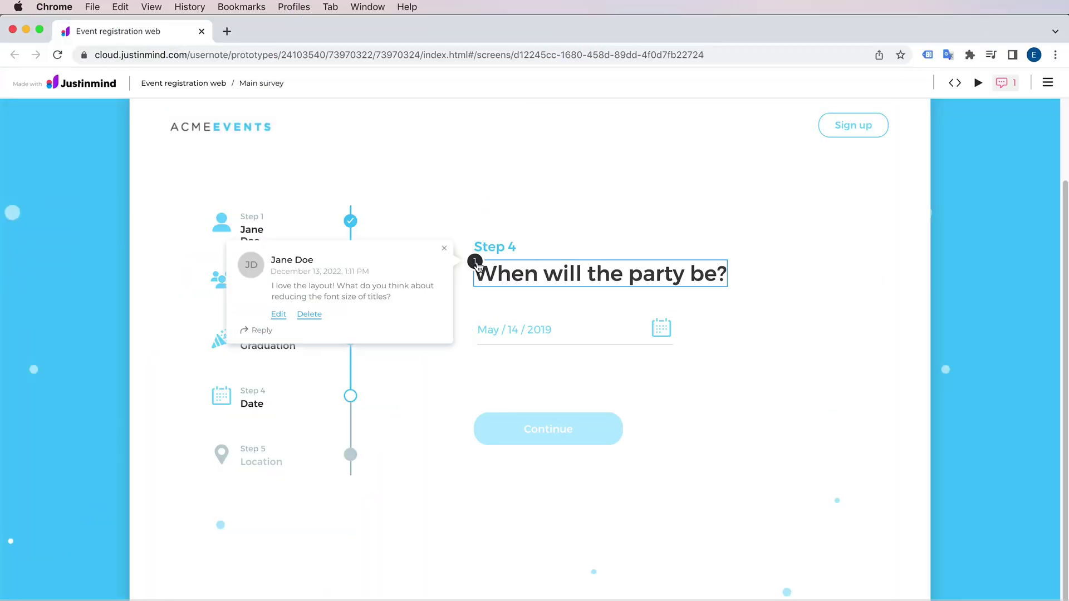
pyautogui.click(259, 329)
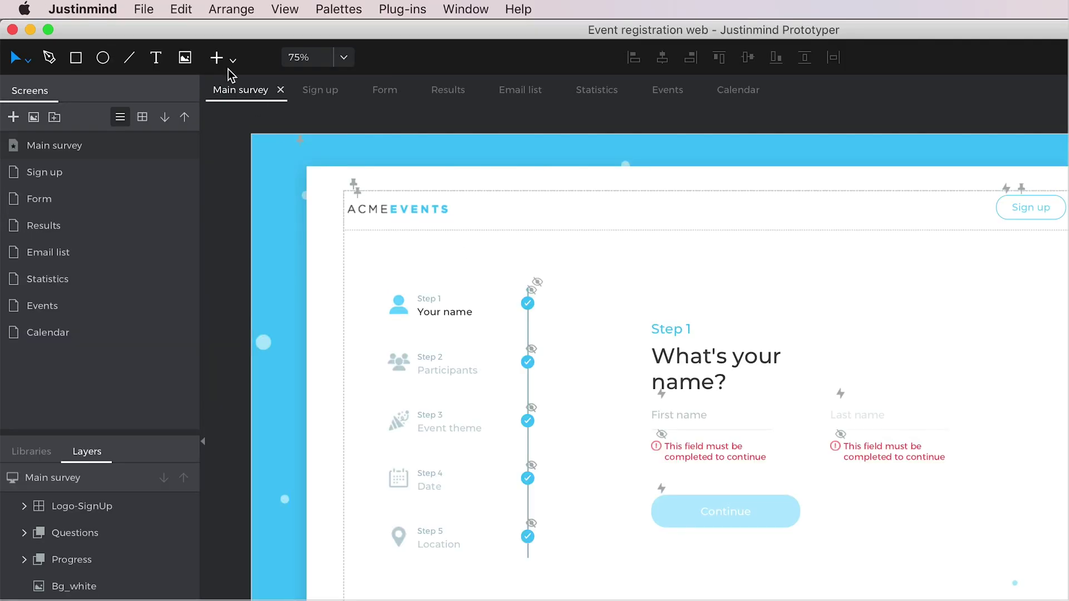
# Step: Share the prototype with reviewers and developers into its existing project, then view it in the online account
pyautogui.click(108, 7)
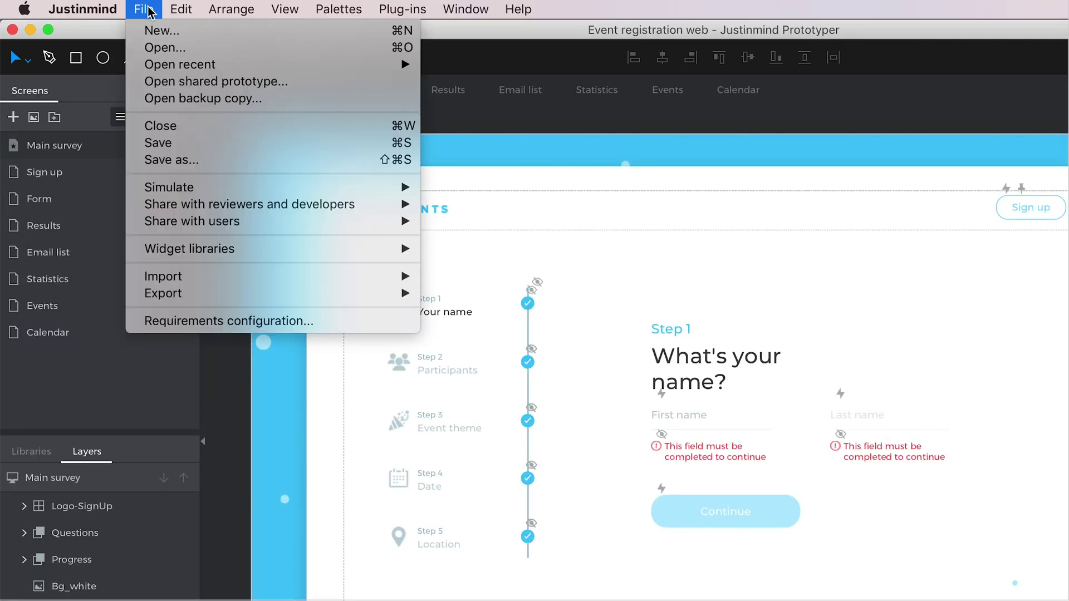
pyautogui.moveTo(249, 205)
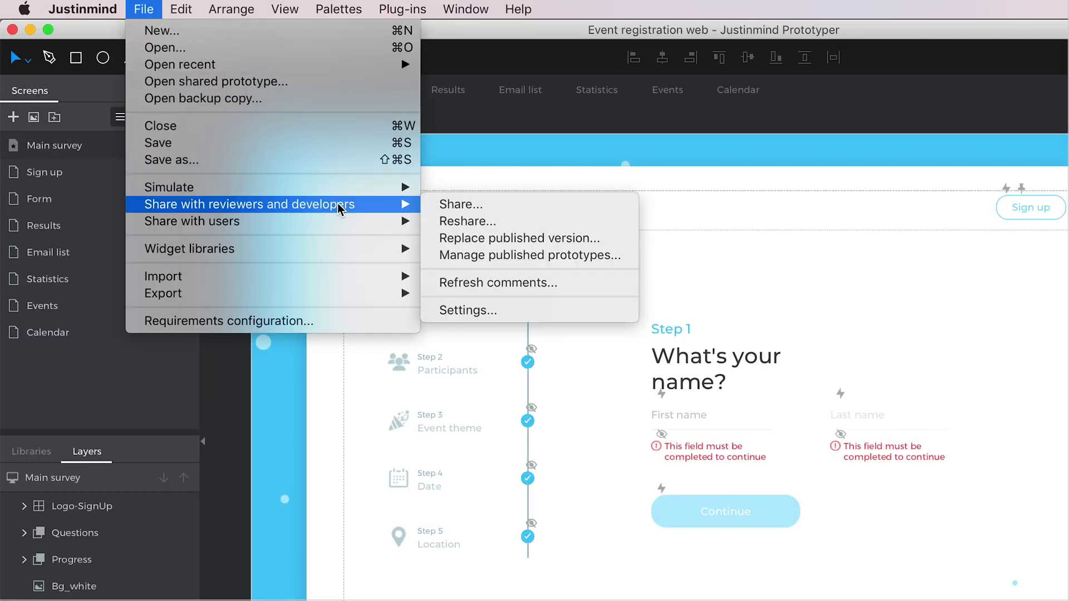
pyautogui.click(521, 207)
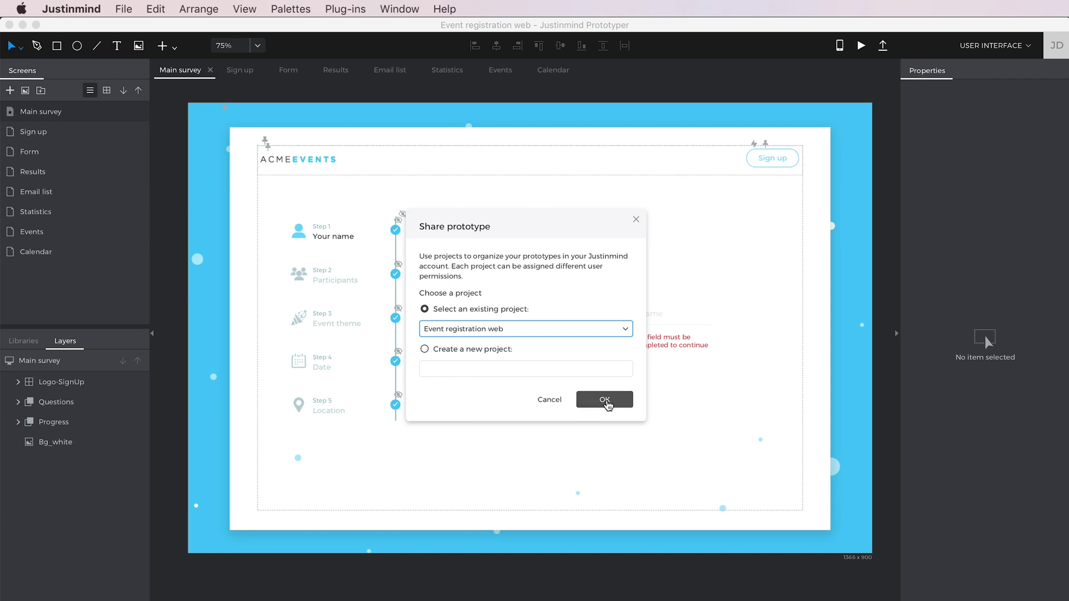
pyautogui.click(604, 399)
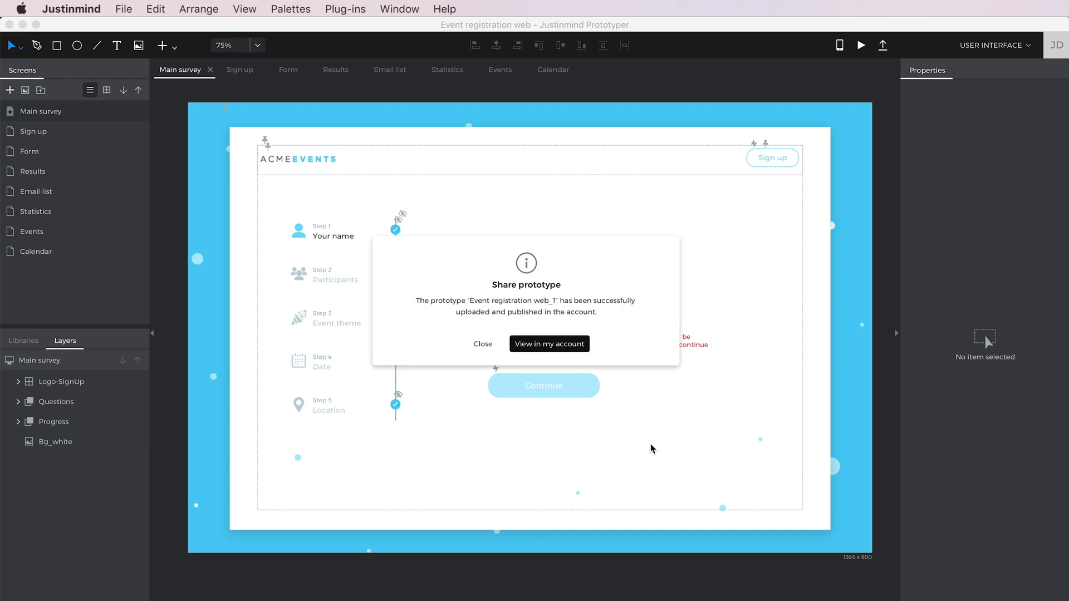
pyautogui.click(550, 344)
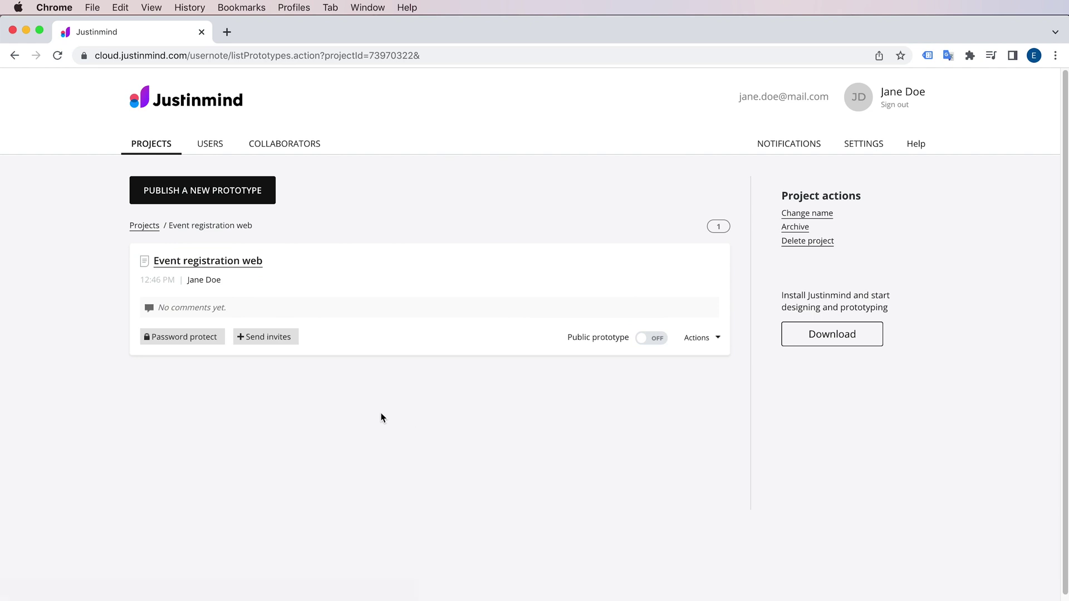
# Step: Send invitations to the Developers group and chosen collaborators with a welcome message
pyautogui.click(277, 338)
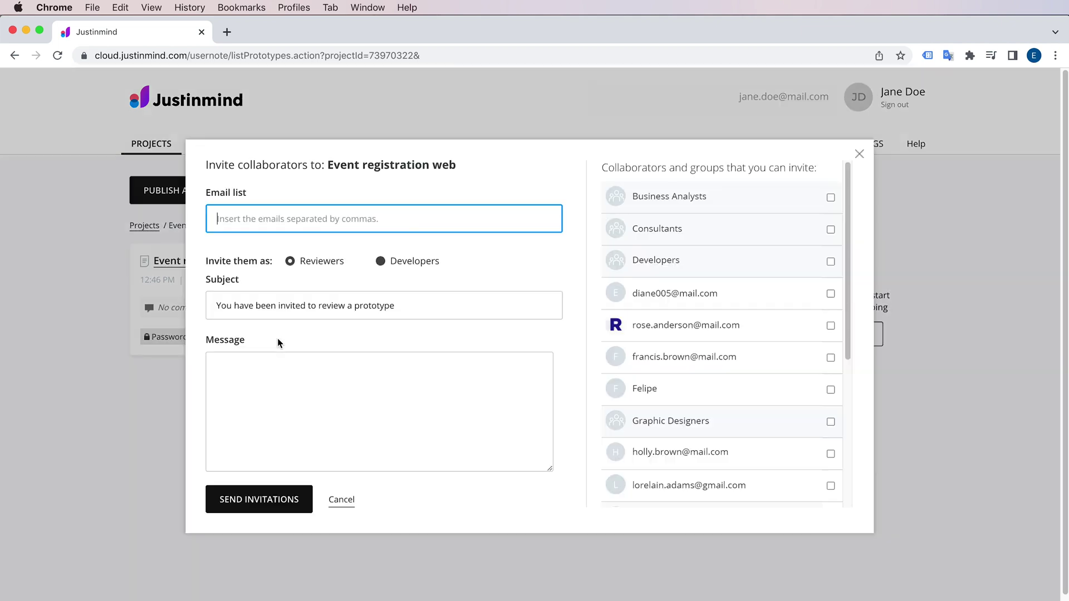
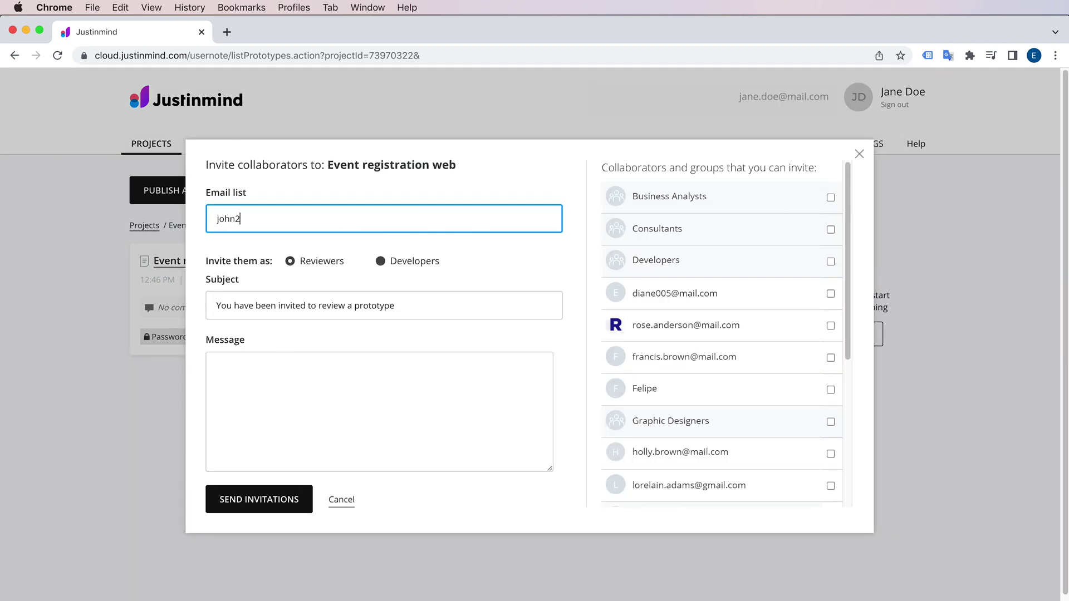
pyautogui.click(829, 261)
pyautogui.click(830, 294)
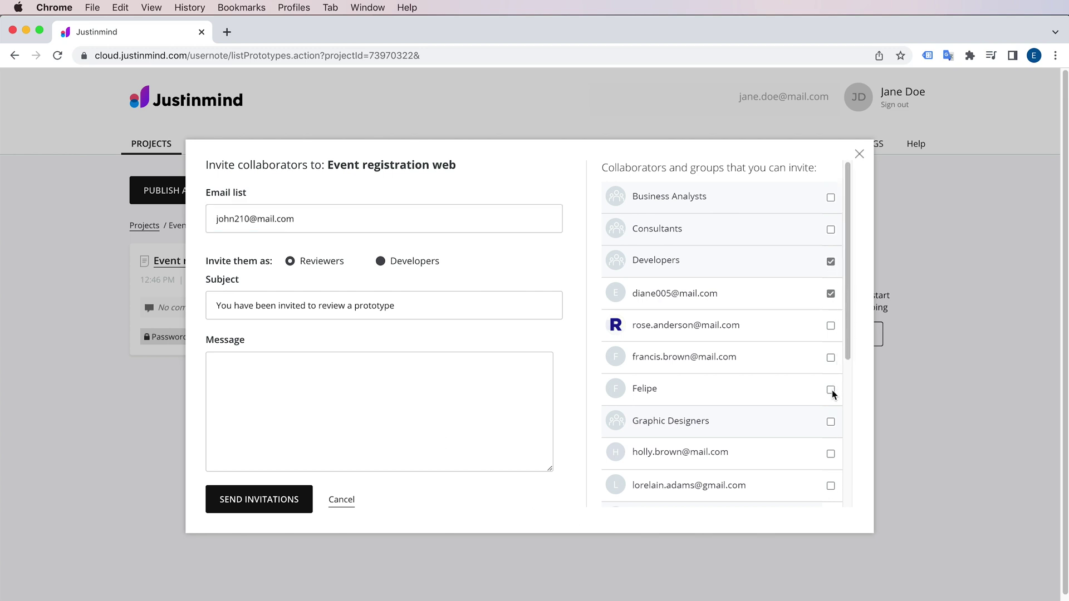
pyautogui.click(831, 454)
pyautogui.click(484, 434)
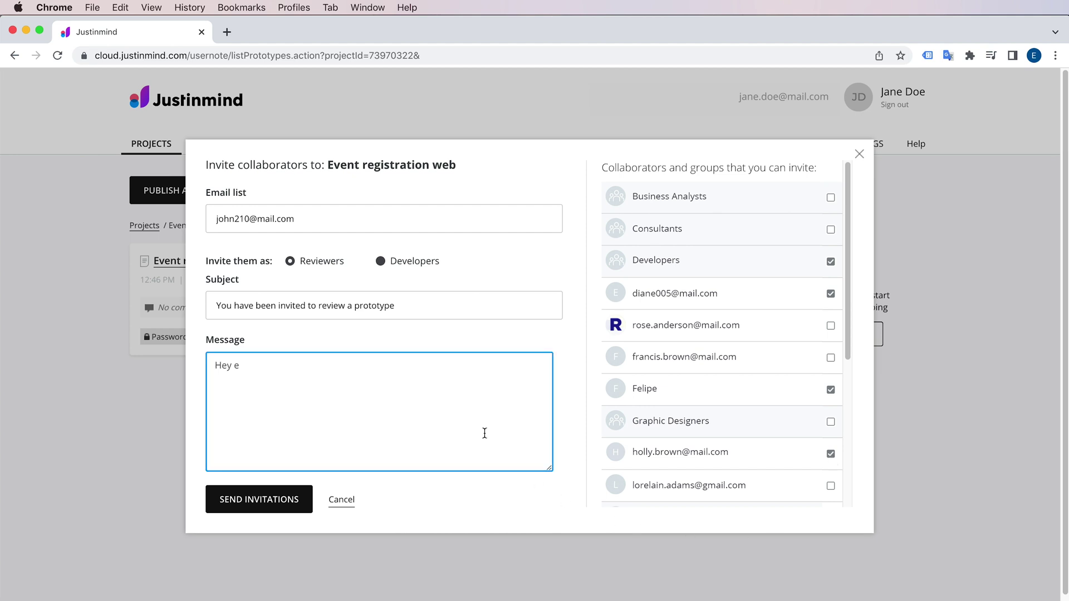
pyautogui.write("Hey everyone! Here's a link to the prototype of the Event registr")
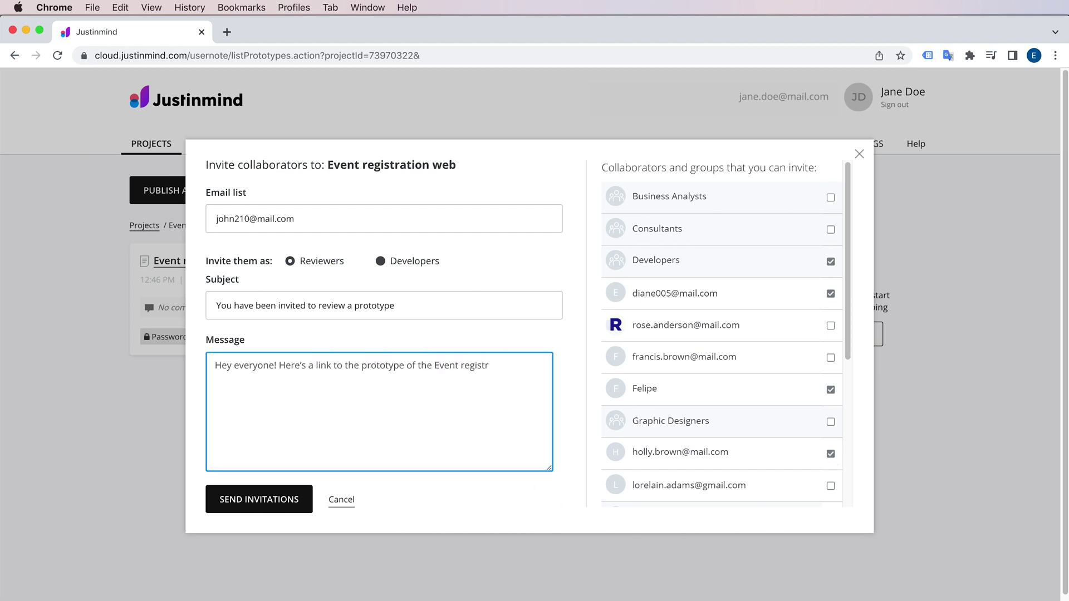
pyautogui.write('ation web.')
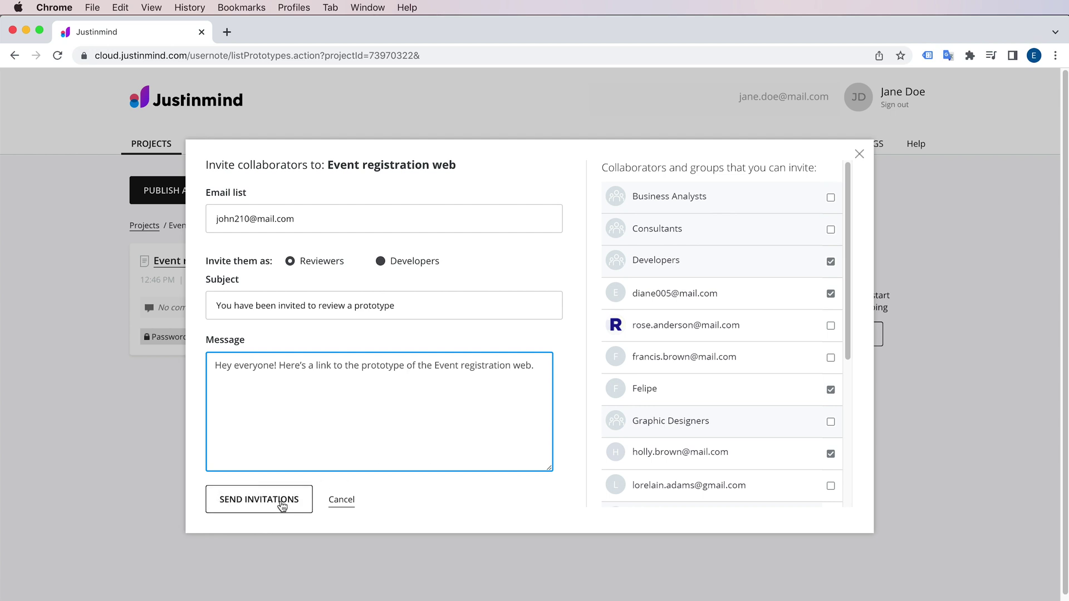
pyautogui.click(280, 503)
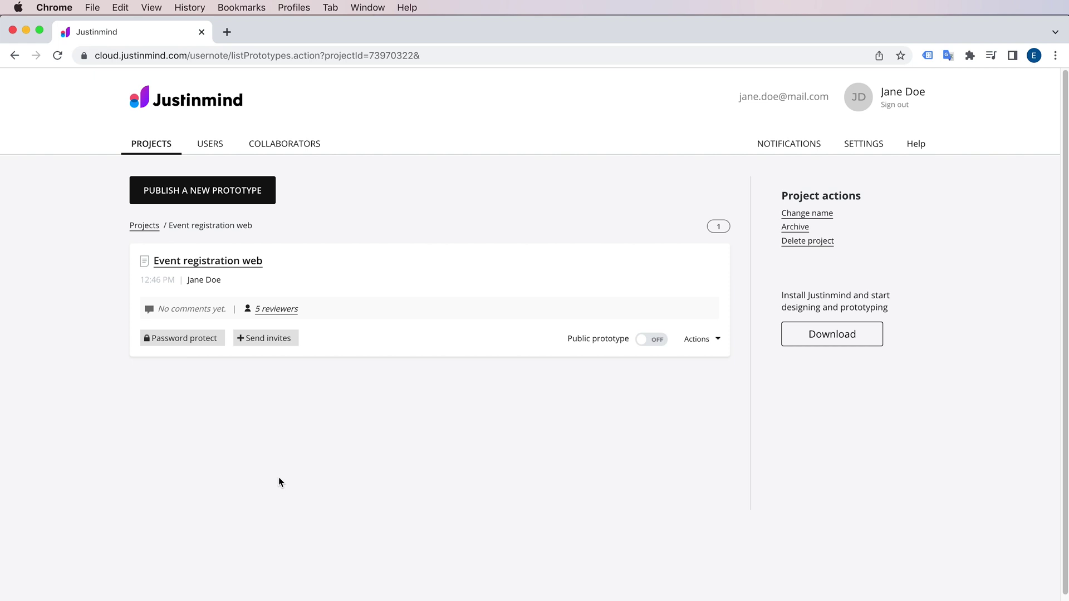
# Step: Remove Felipe from the reviewers list, then open the prototype from the invitation email
pyautogui.click(277, 312)
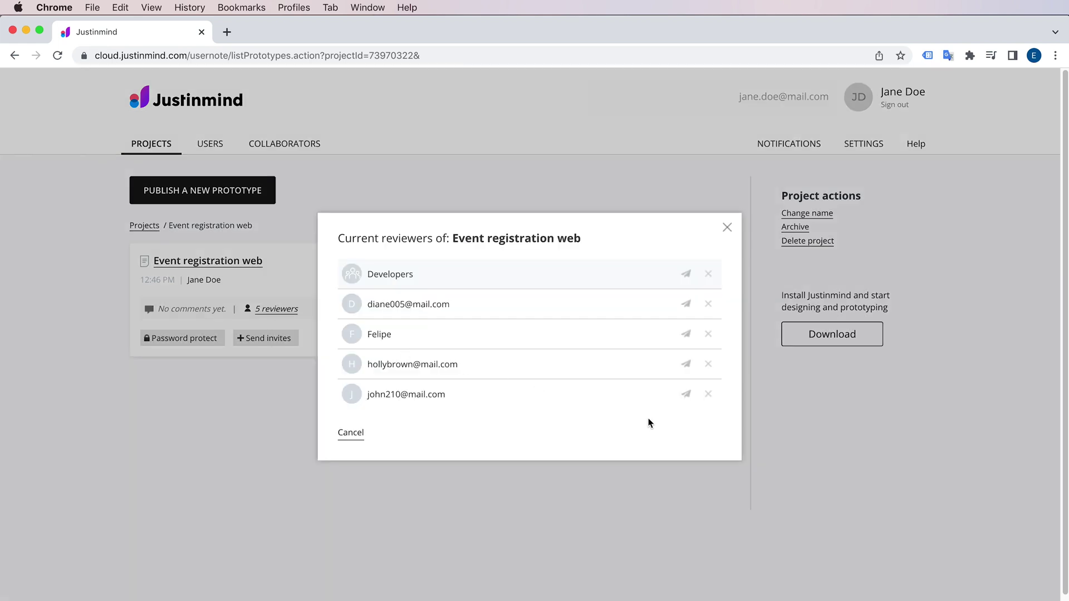
pyautogui.click(708, 338)
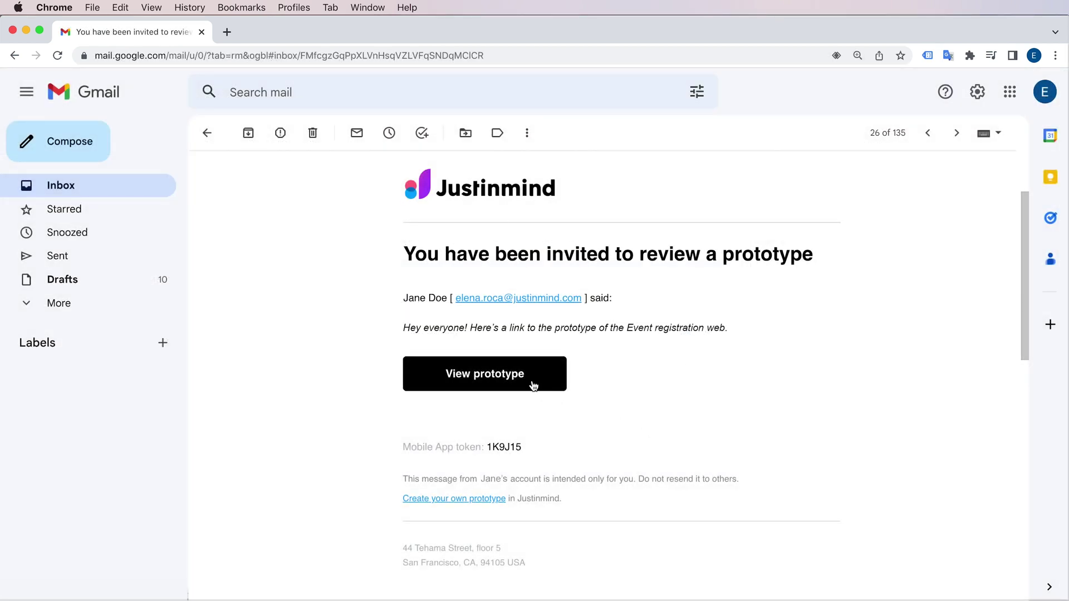
pyautogui.click(533, 384)
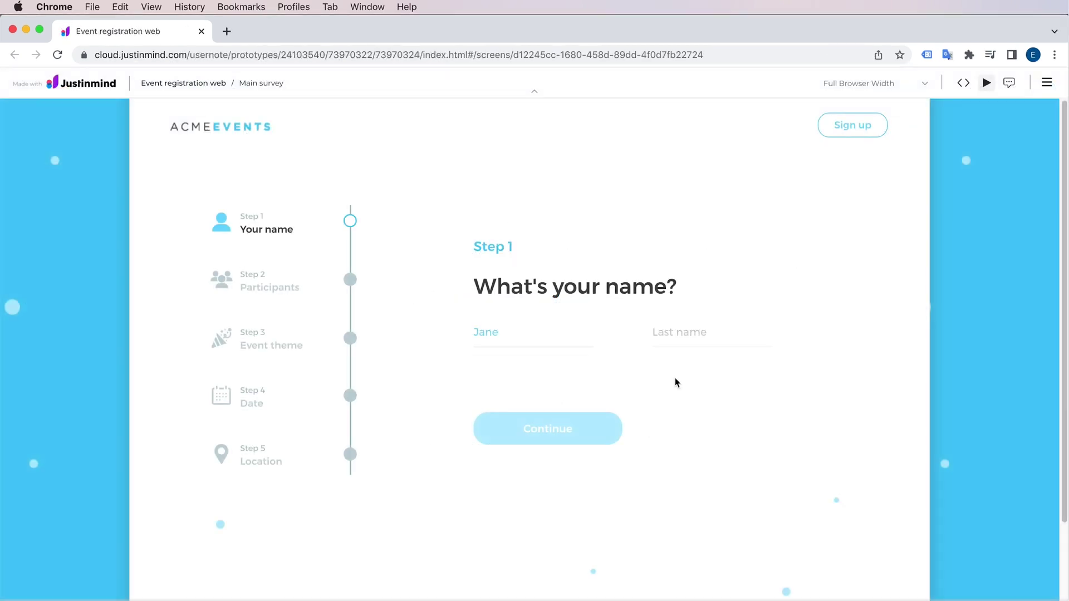
# Step: Complete Steps 1–3 as Jane Doe, 20 participants, Graduation, reaching the Step 4 date question
pyautogui.press('Tab')
pyautogui.write('Doe')
pyautogui.click(547, 428)
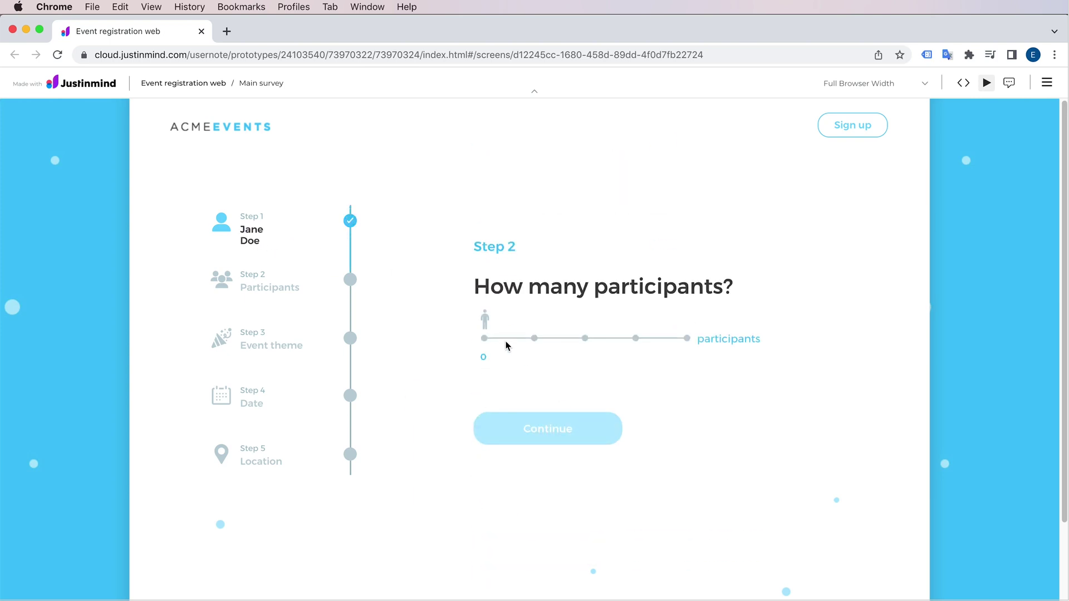
pyautogui.click(585, 428)
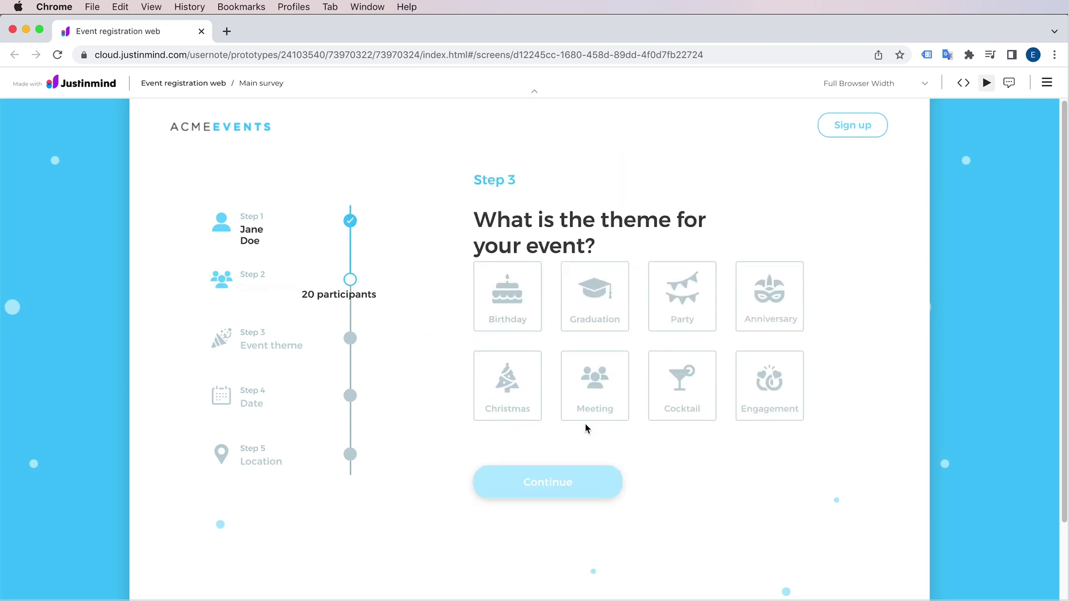
pyautogui.click(595, 327)
pyautogui.click(549, 482)
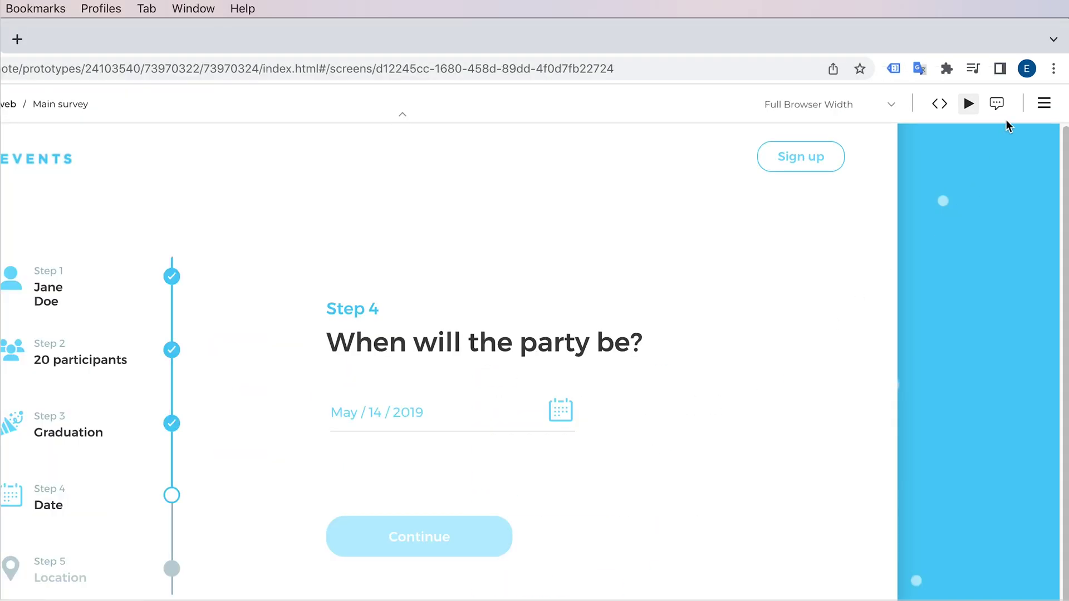
pyautogui.click(1001, 104)
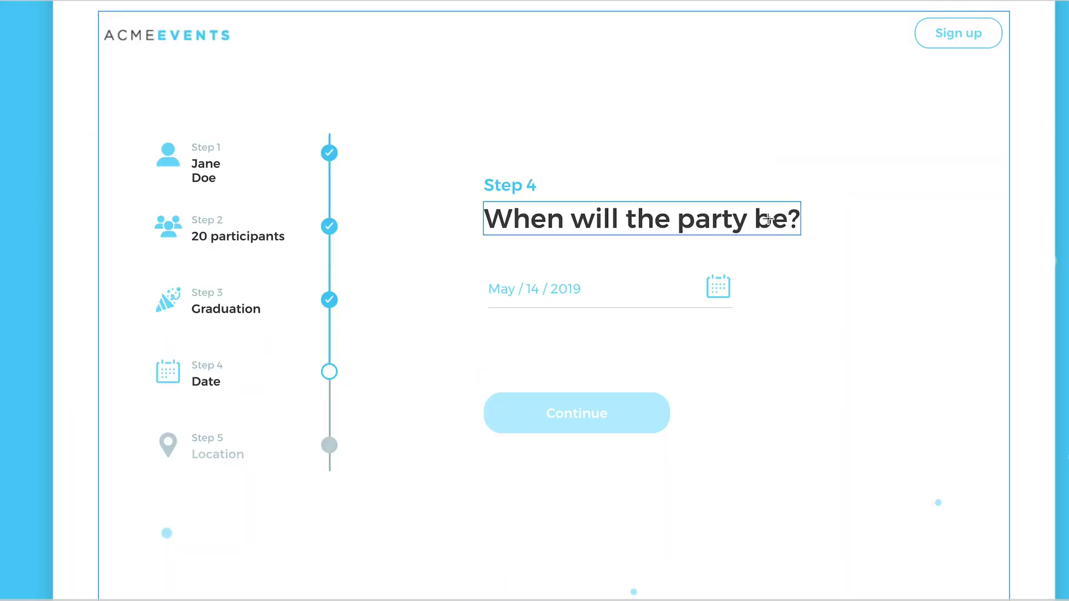
pyautogui.click(767, 220)
pyautogui.write('I love the layout! What do you think about reducing the f')
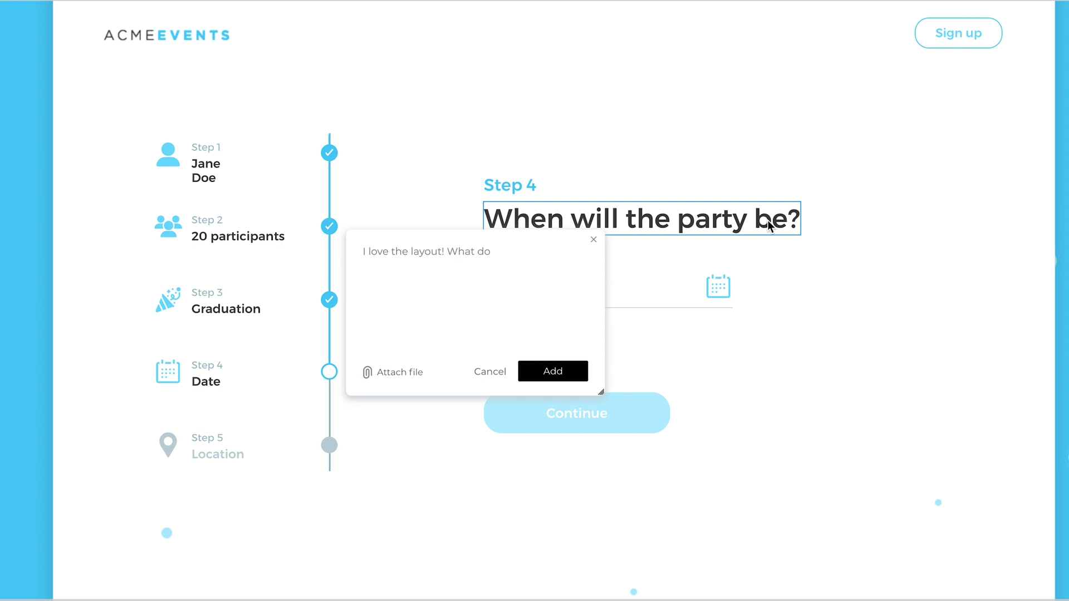
pyautogui.write('ont size of titles?')
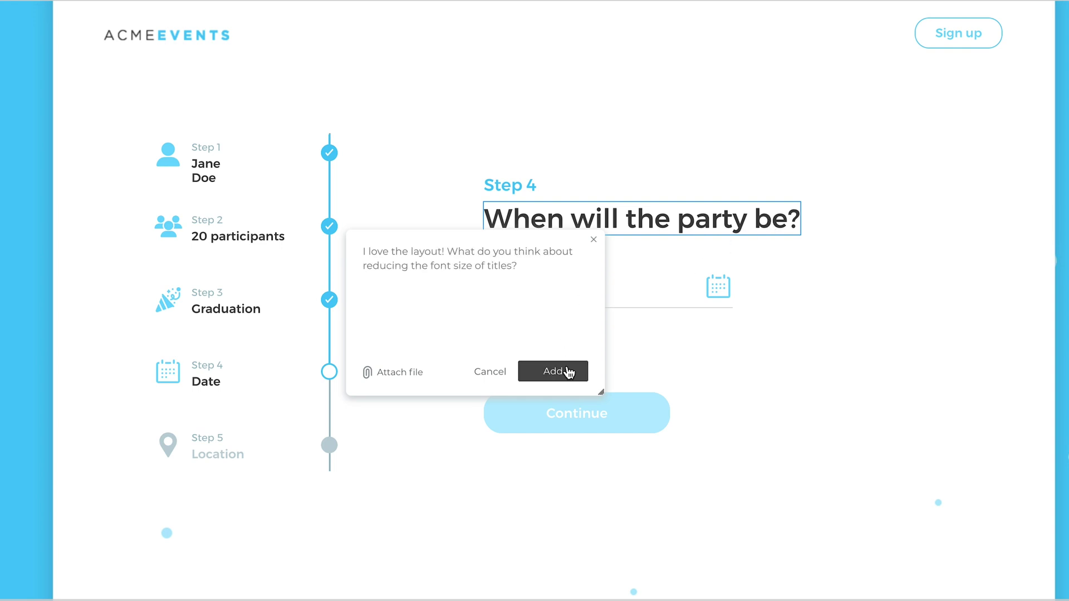
pyautogui.click(552, 371)
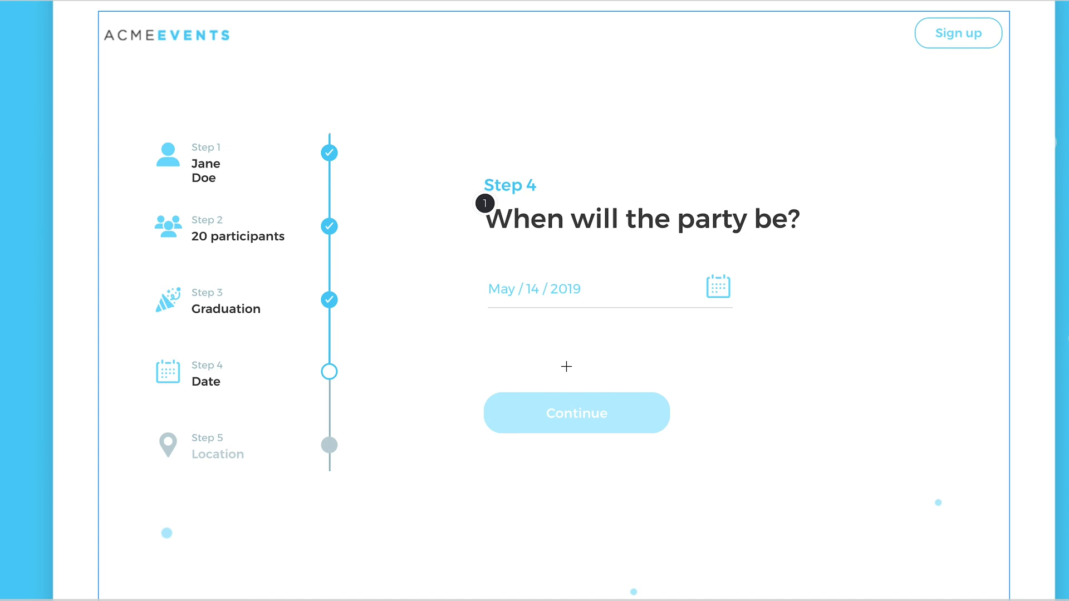
pyautogui.click(485, 205)
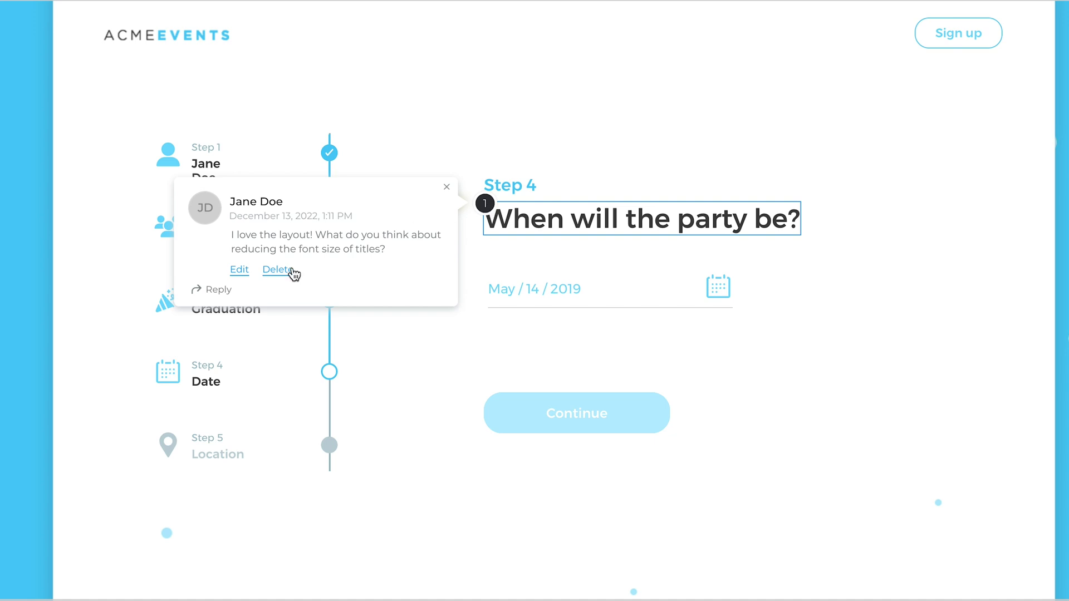
pyautogui.click(217, 289)
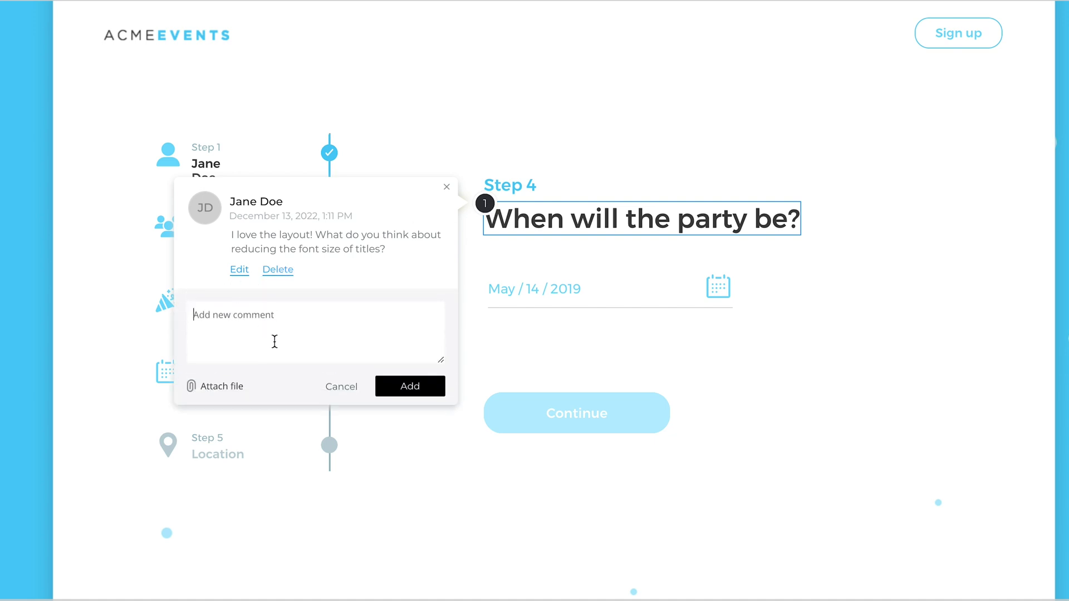
pyautogui.click(269, 271)
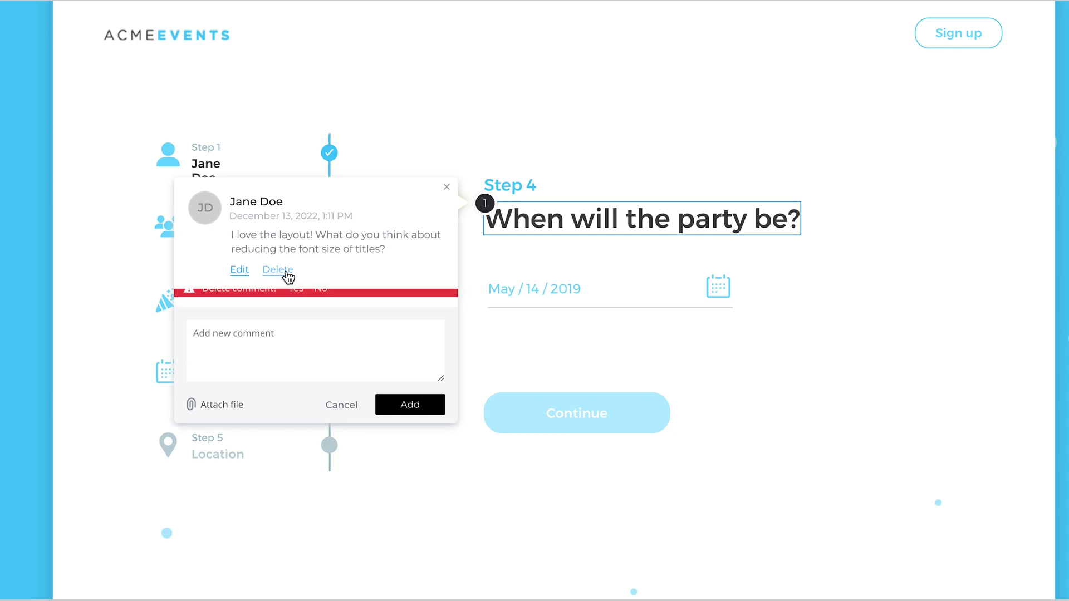
pyautogui.click(296, 303)
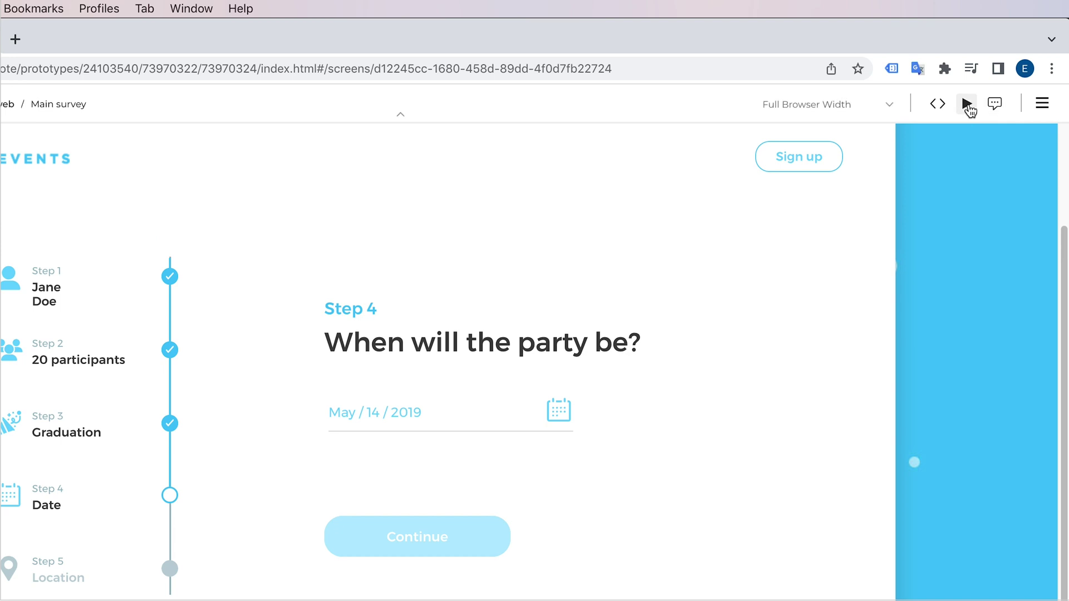
# Step: Browse the navigation panel's screens, scenarios and requirements lists
pyautogui.click(1042, 104)
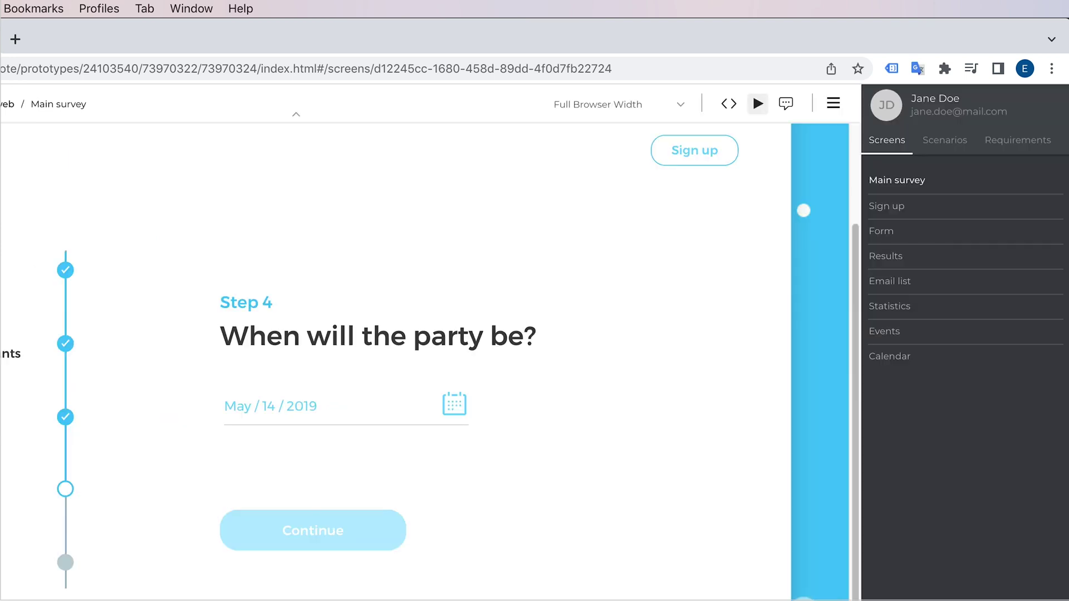
pyautogui.click(960, 143)
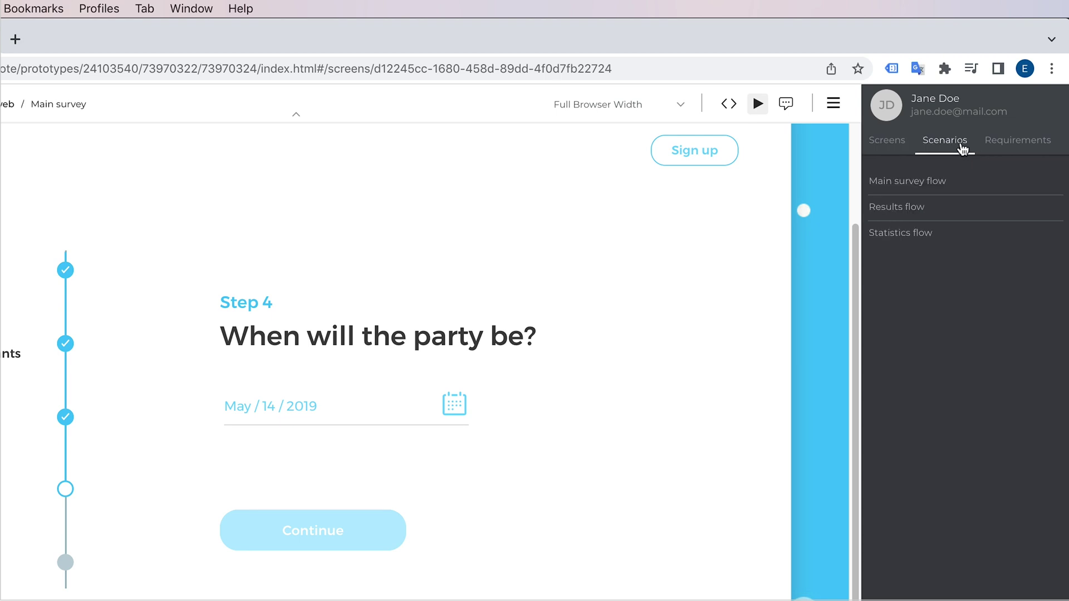
pyautogui.click(1024, 143)
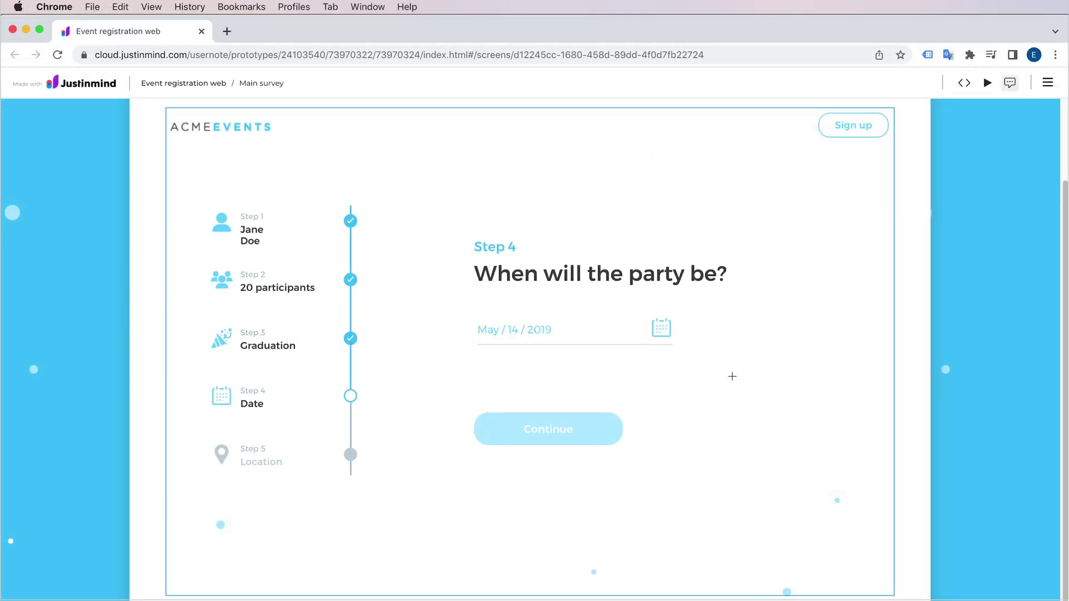
# Step: In developer mode, inspect specs of the heading, calendar icon, date field, Step 4 label and Continue button
pyautogui.click(938, 108)
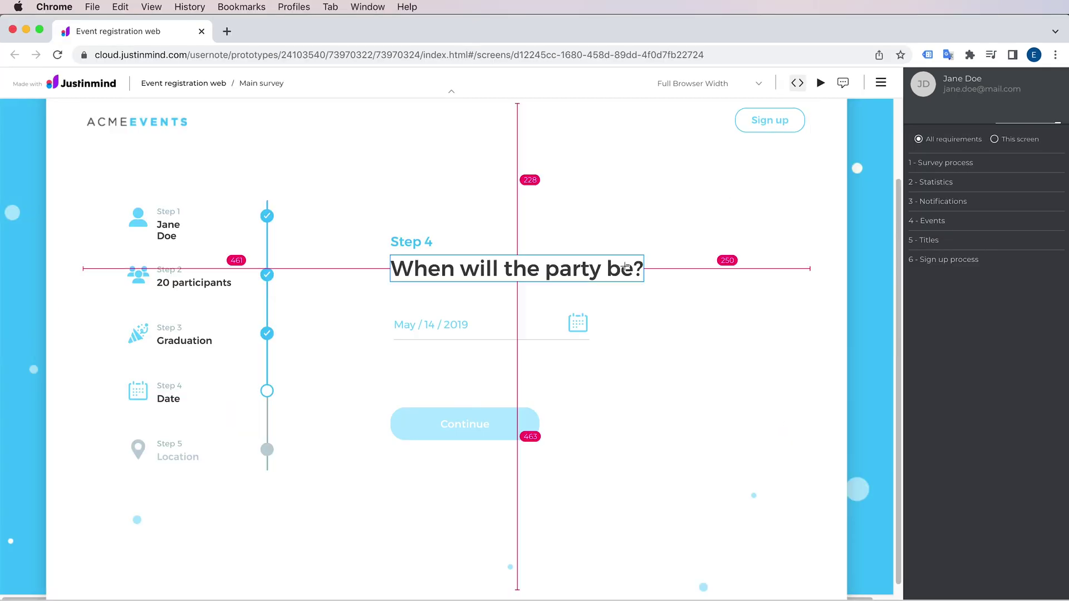
pyautogui.click(608, 271)
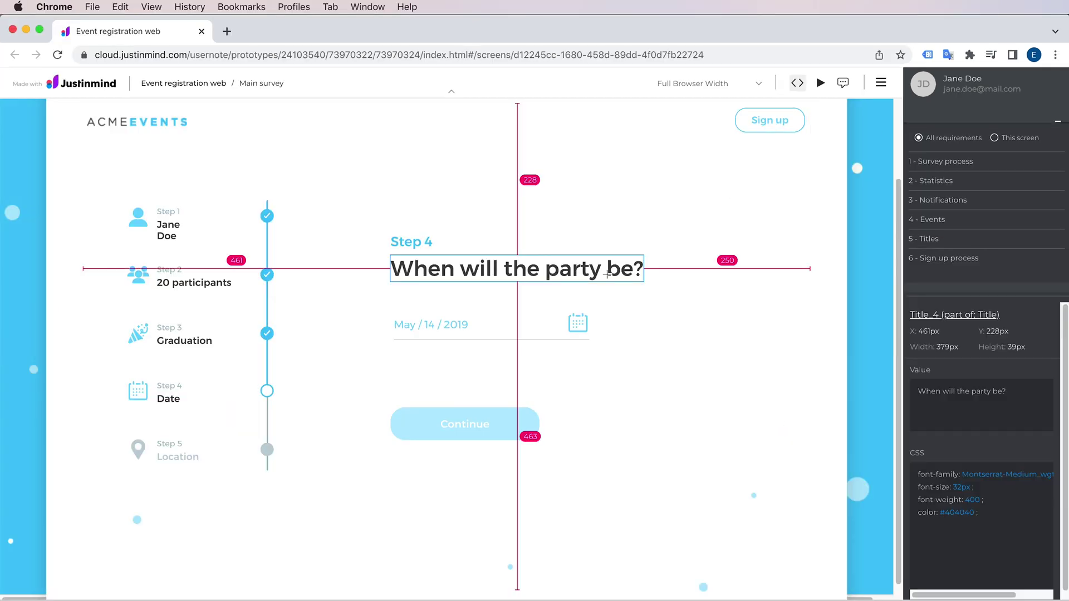
pyautogui.click(578, 323)
pyautogui.click(459, 327)
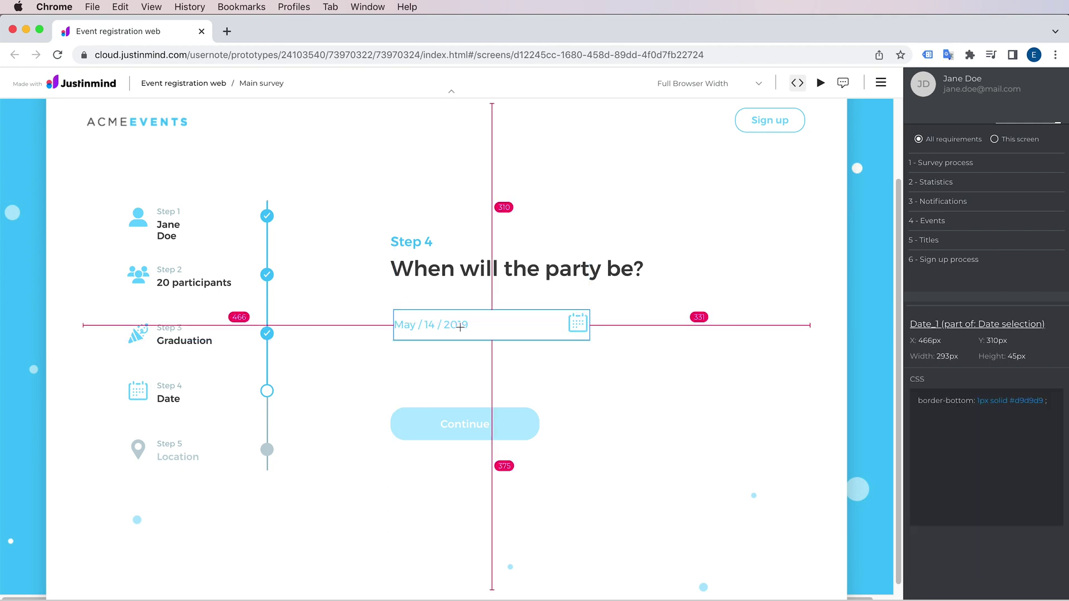
pyautogui.click(427, 244)
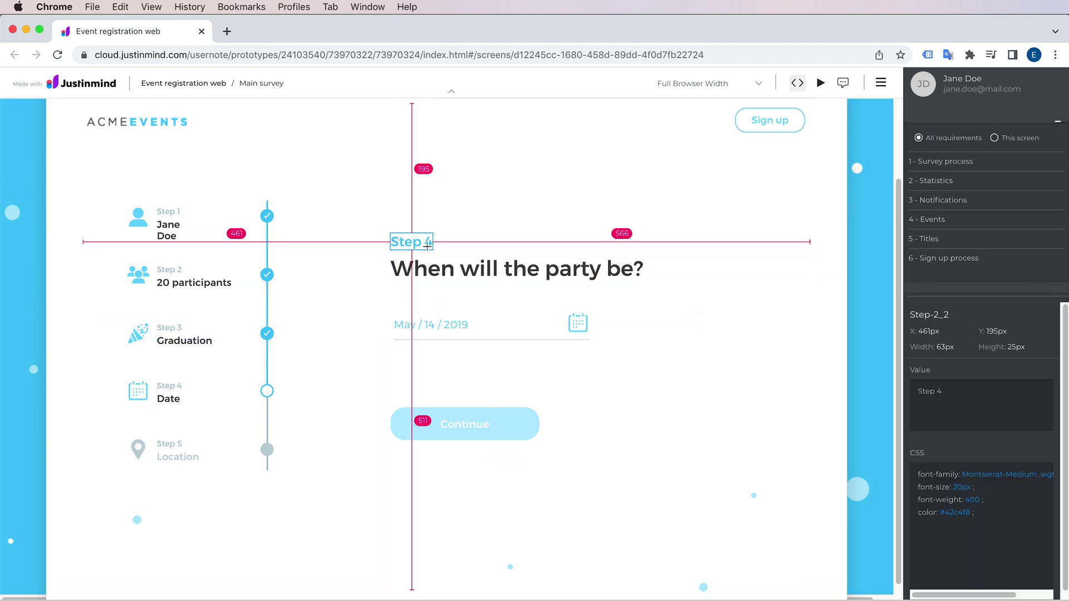
pyautogui.click(464, 423)
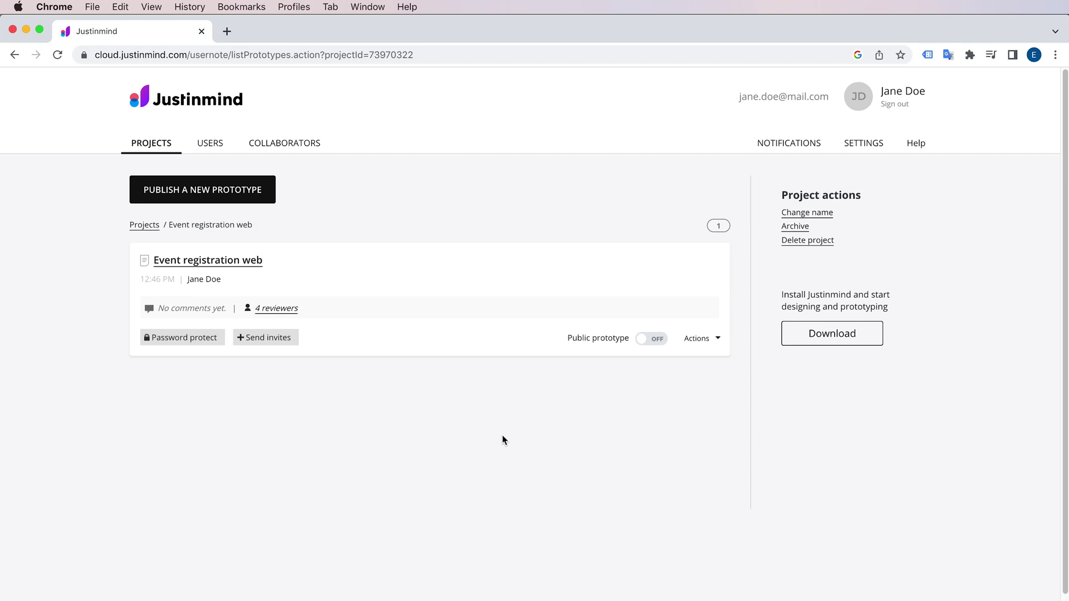
# Step: Switch Public prototype ON, then run the public link setting 30 participants and continuing to Step 3
pyautogui.click(660, 340)
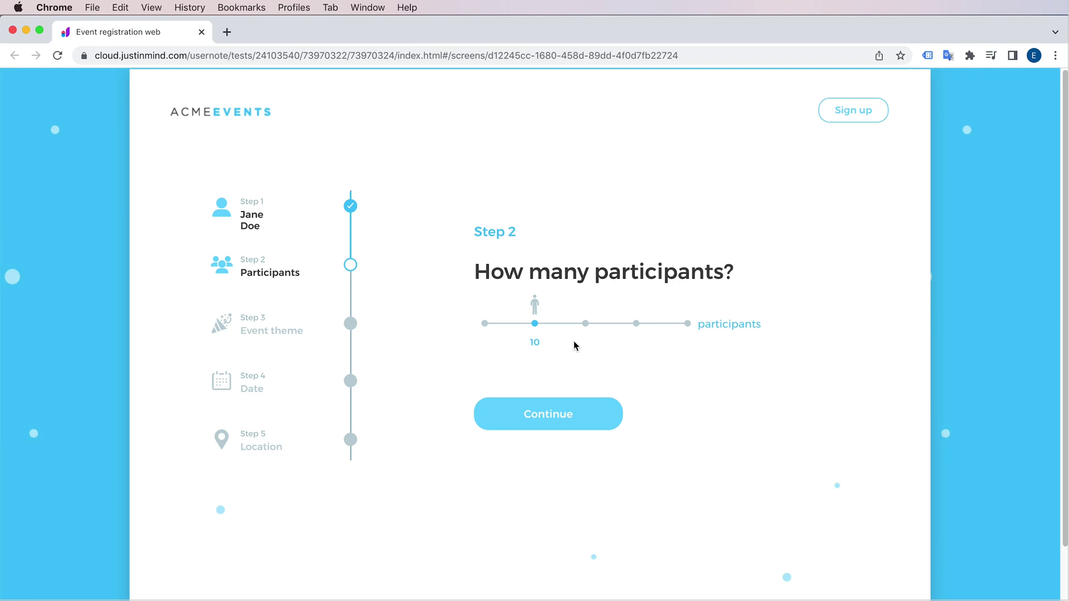
pyautogui.moveTo(536, 305)
pyautogui.mouseDown()
pyautogui.moveTo(629, 313)
pyautogui.moveTo(585, 309)
pyautogui.mouseUp()
pyautogui.click(588, 421)
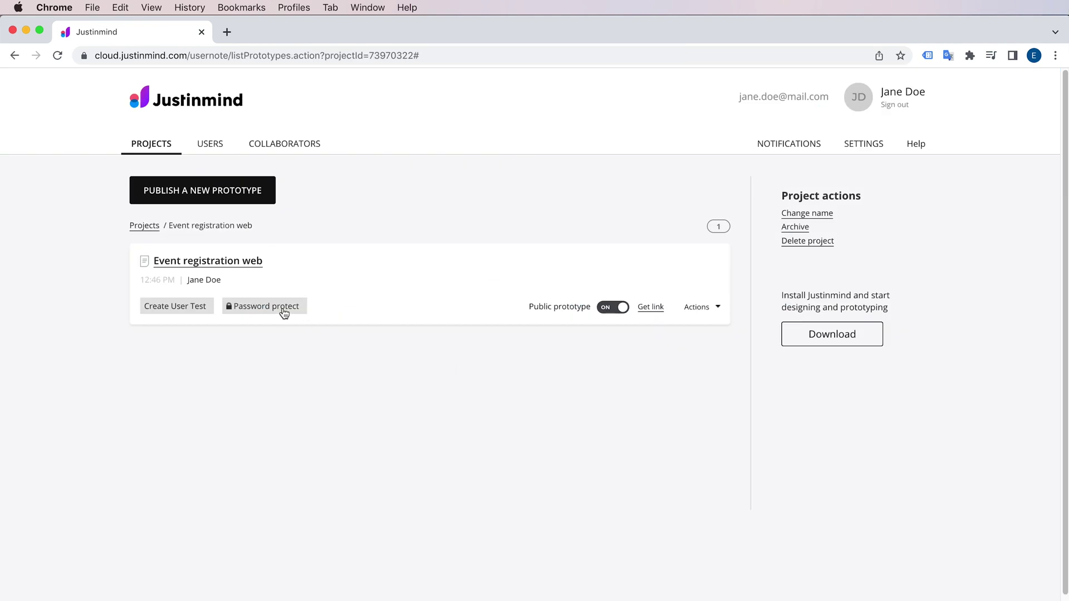
# Step: Enter and repeat a password for the public prototype and set it
pyautogui.click(266, 306)
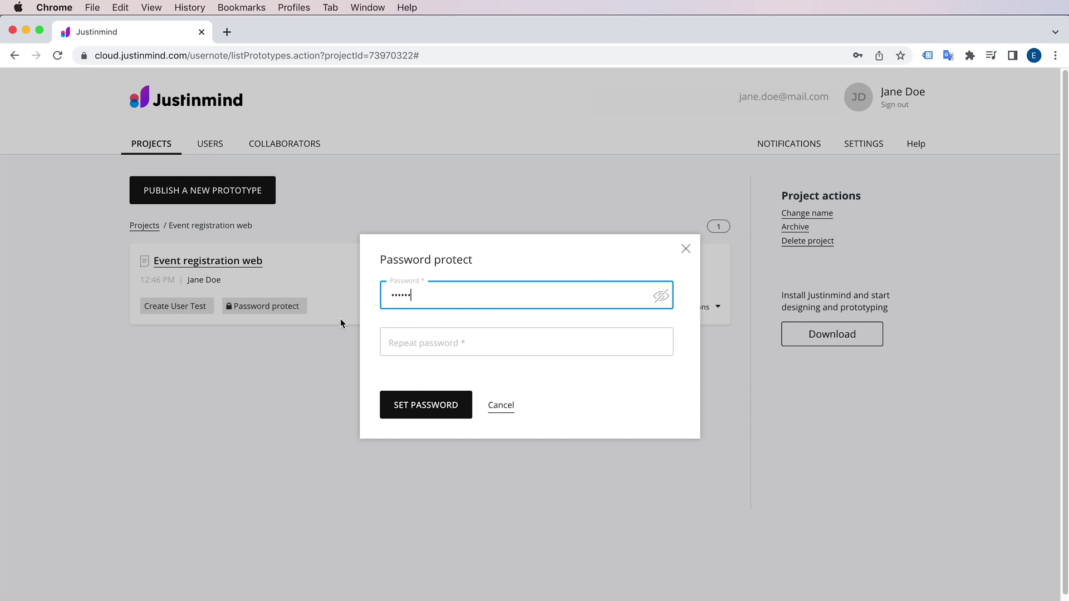
pyautogui.click(412, 342)
pyautogui.click(455, 414)
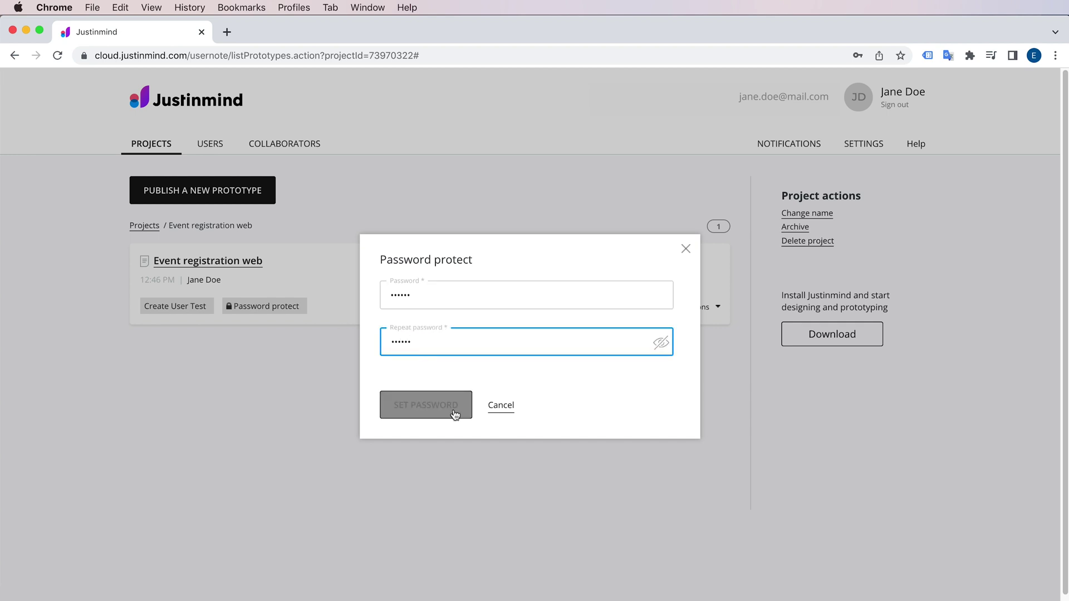